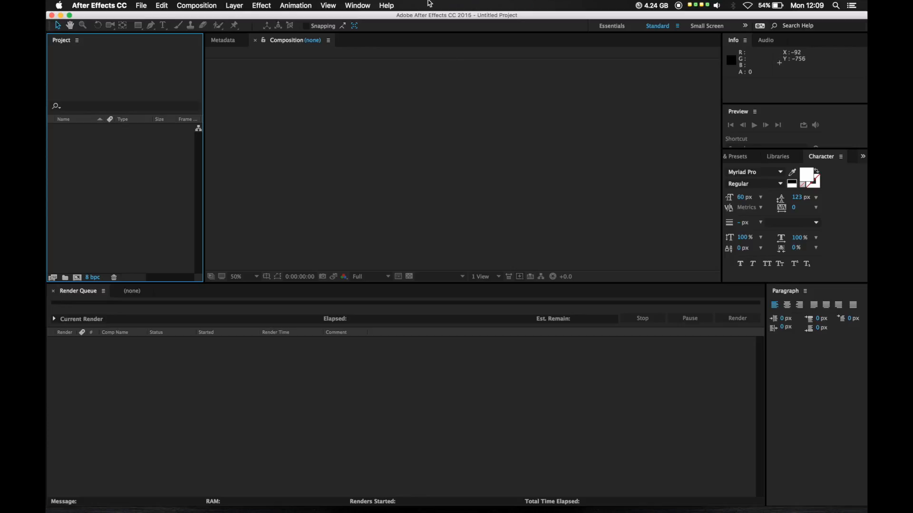
Step: Import mountains.jpg and SampleMusic.wav from the Audio Spectrum Tutorial folder into the project
drag(389, 17, 411, 90)
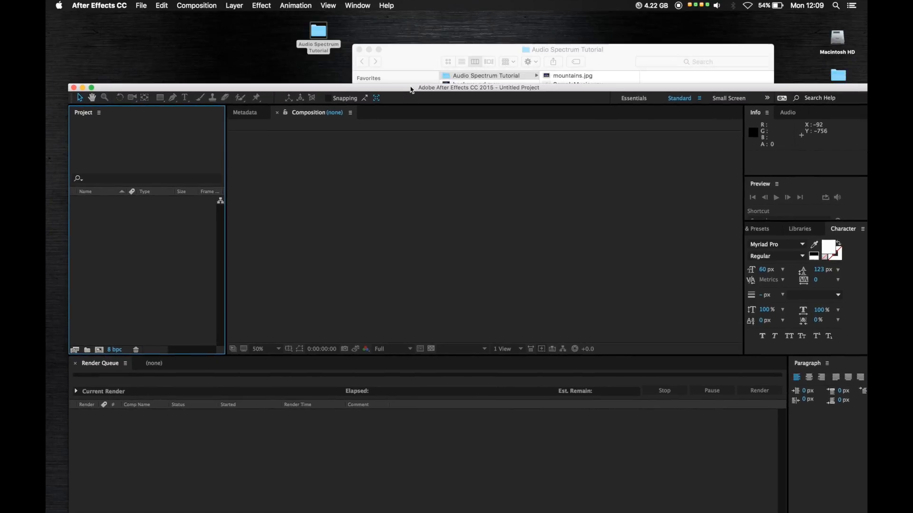
click(417, 64)
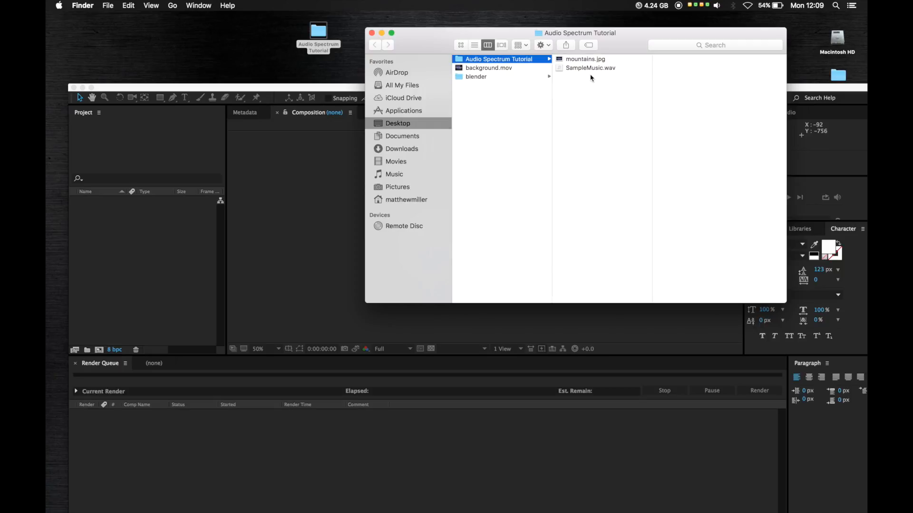
drag(601, 79, 575, 62)
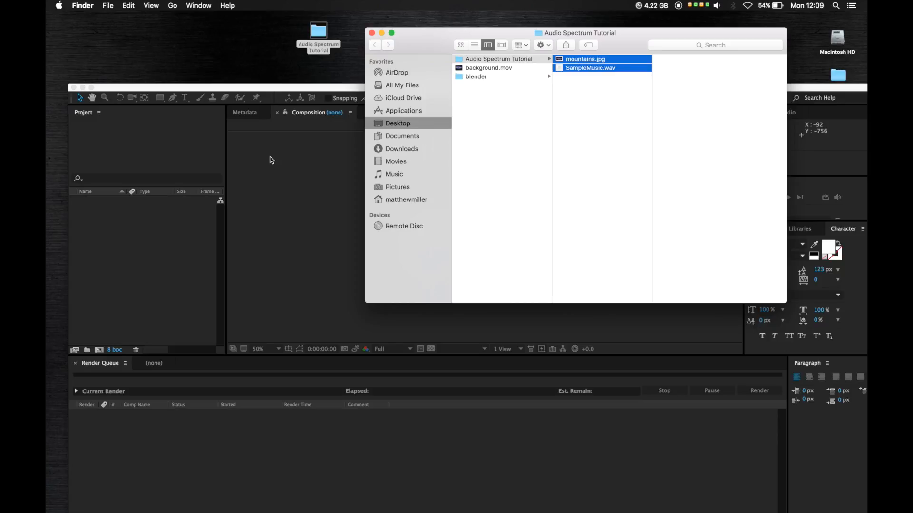
drag(560, 76, 132, 243)
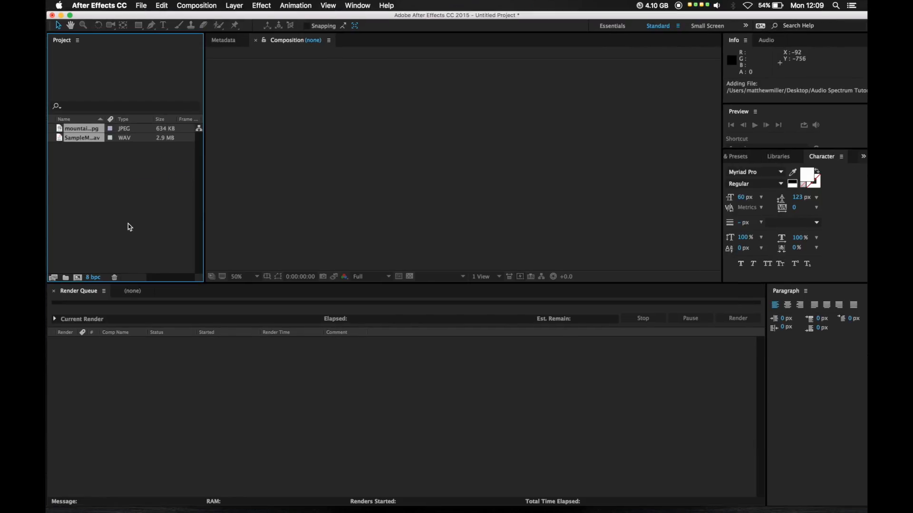
Step: Create a single composition from both imported files, using the dimensions of mountains.jpg and a still duration of 0:00:02:00
click(132, 291)
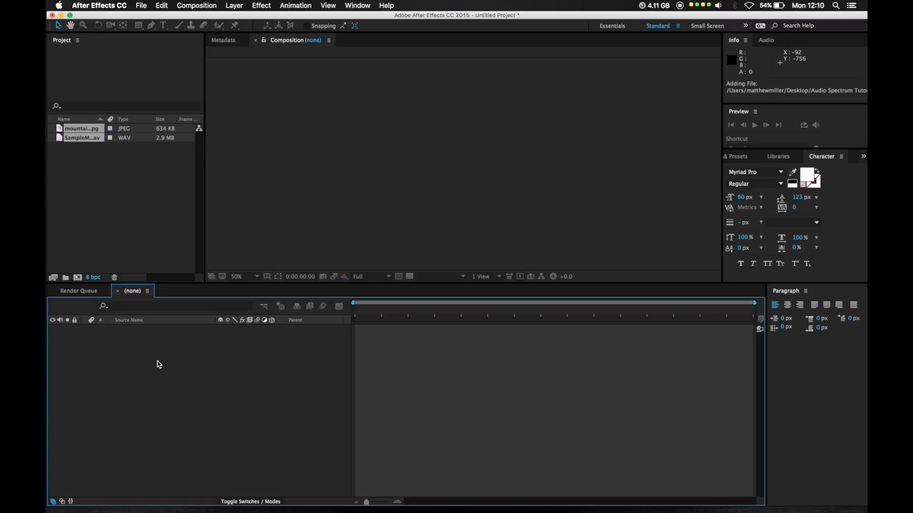
click(95, 156)
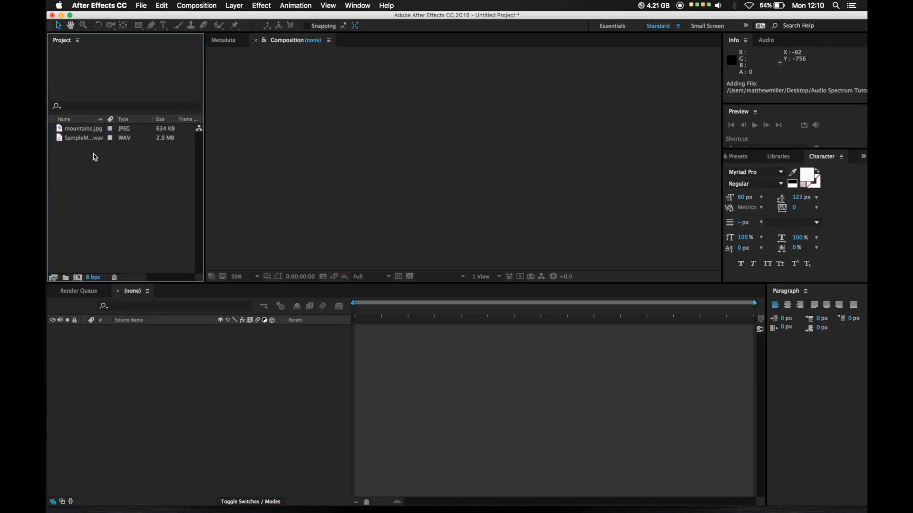
drag(92, 148, 88, 399)
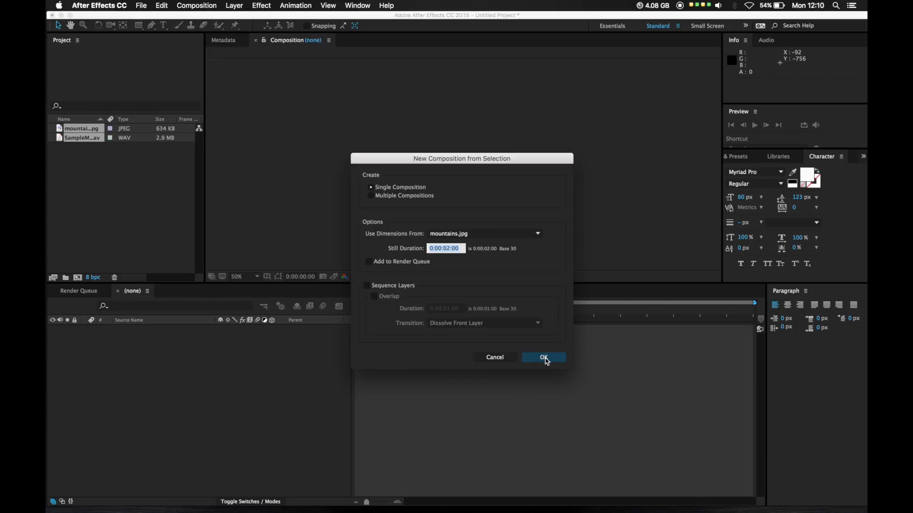
click(544, 358)
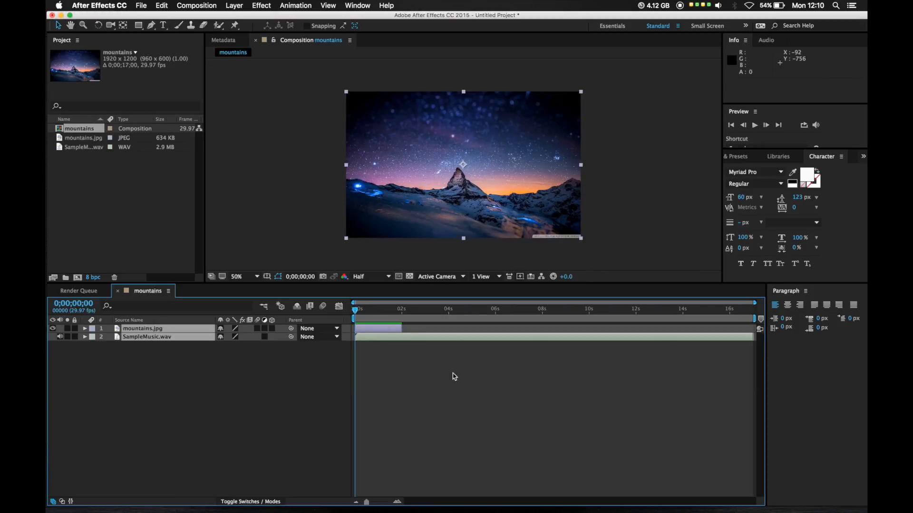
Step: Extend the mountains.jpg layer to the end of the composition so it lasts as long as SampleMusic.wav
click(307, 396)
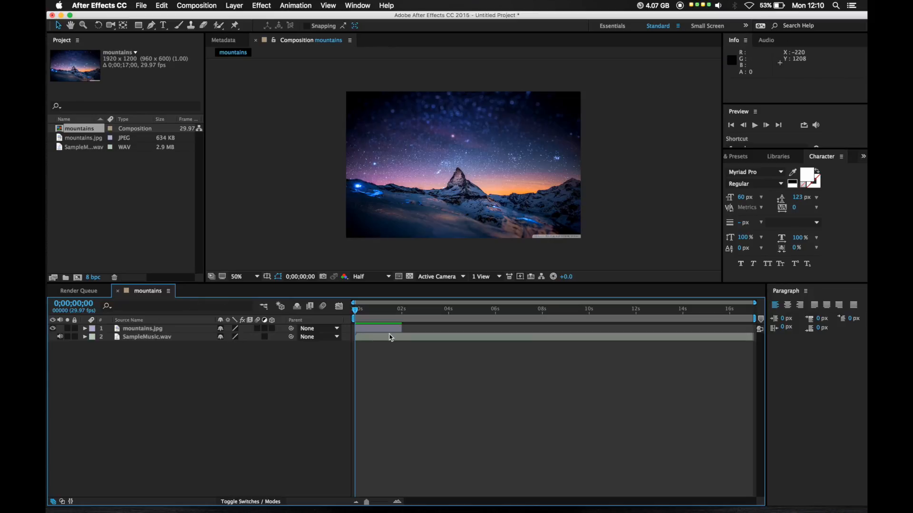
drag(403, 328, 754, 337)
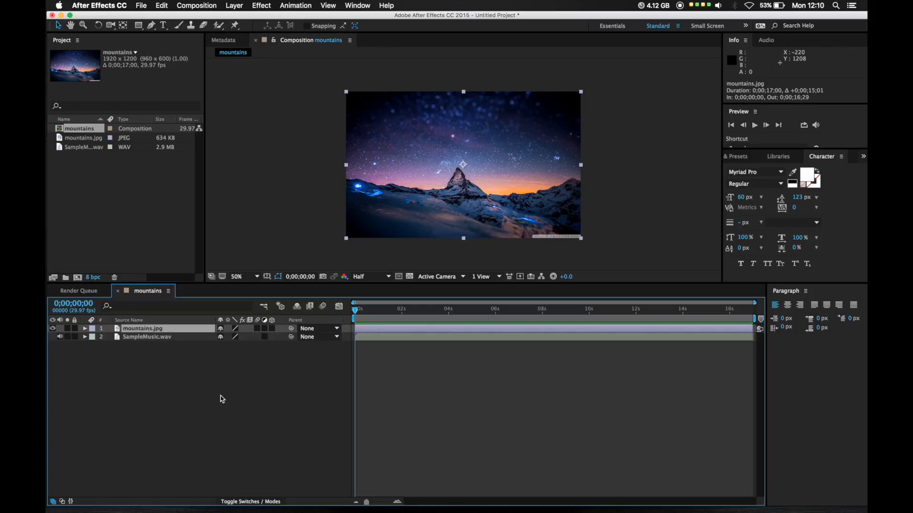
click(166, 368)
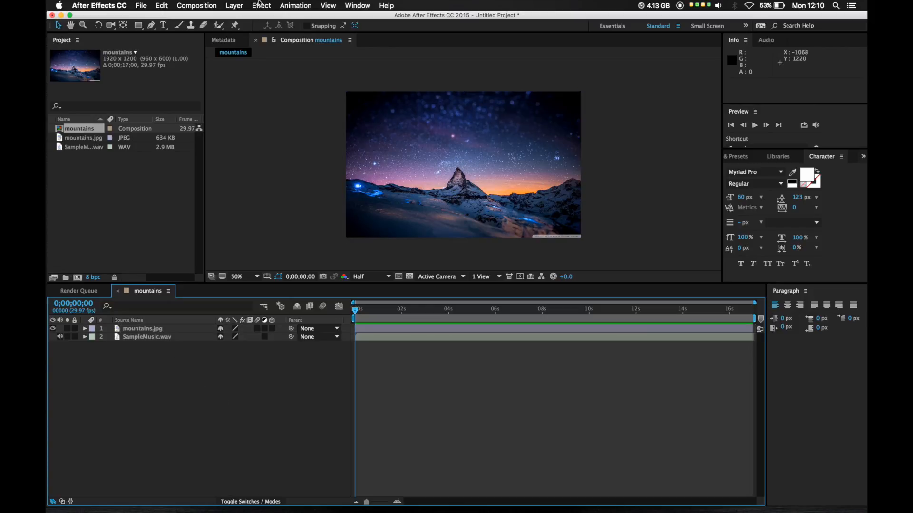
Step: Add a dark gray solid layer of 1920 x 1200 px with square pixels above the mountains.jpg layer
click(234, 6)
mouse_move(247, 17)
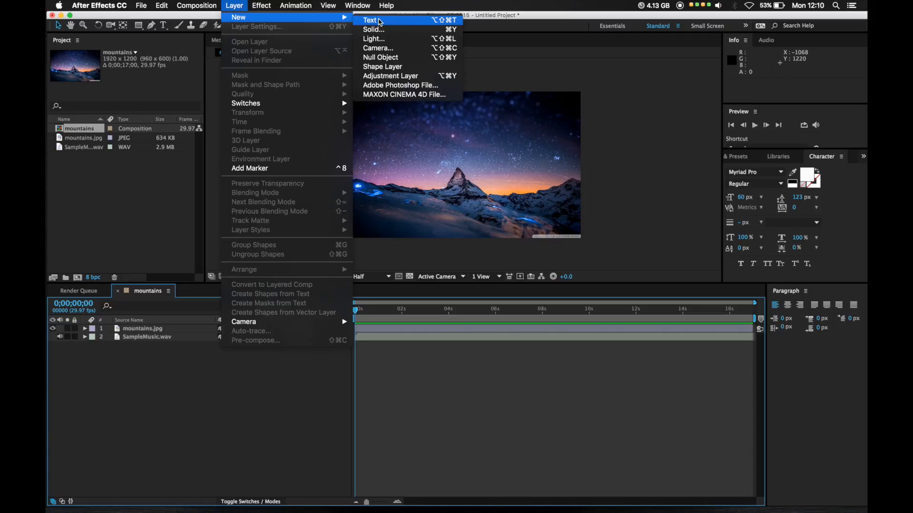
click(382, 30)
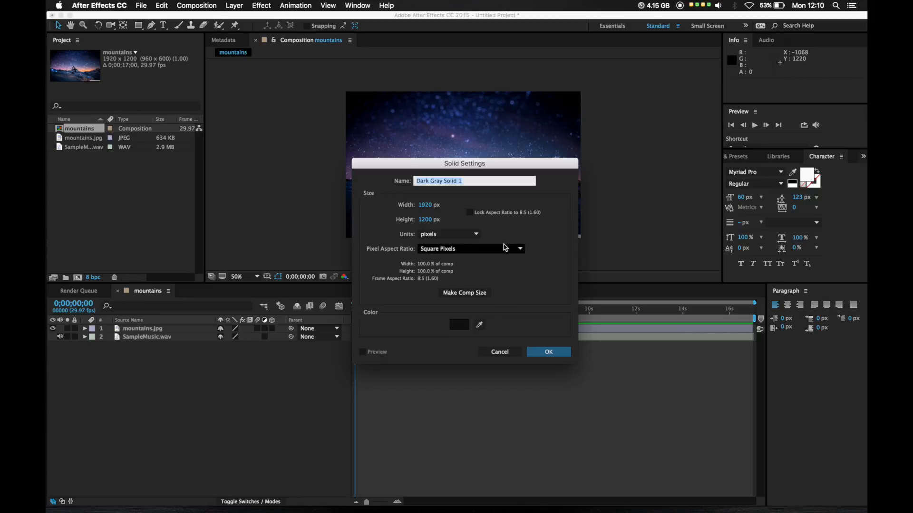
click(548, 352)
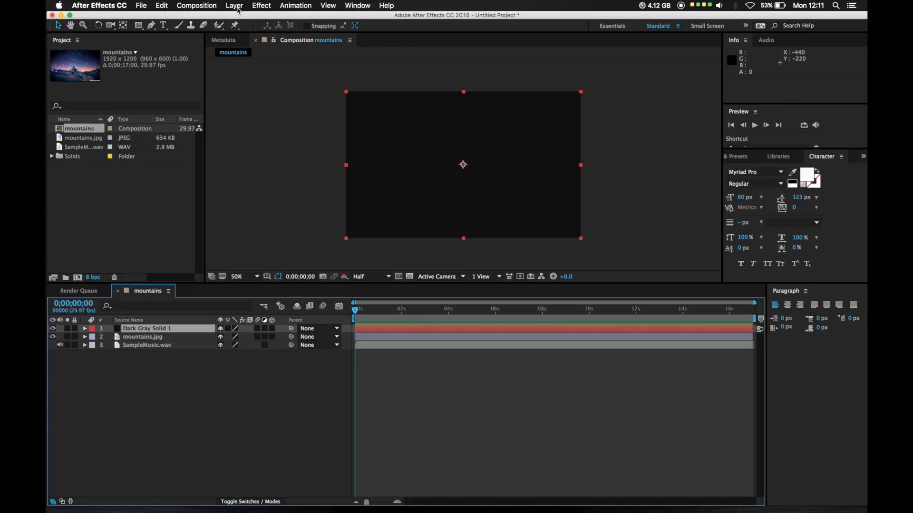
Step: Apply the Audio Spectrum effect to the dark gray solid and shift the layer to about position 924, 560
click(297, 8)
mouse_move(267, 10)
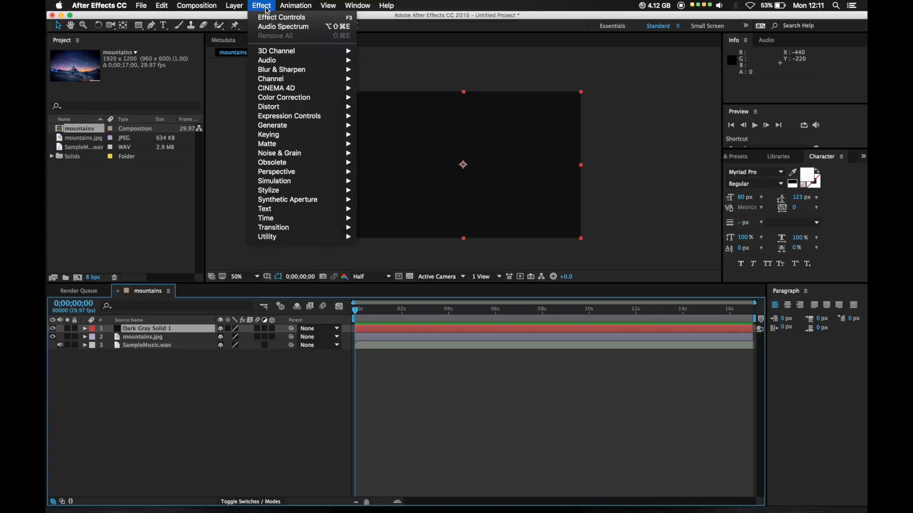
mouse_move(284, 126)
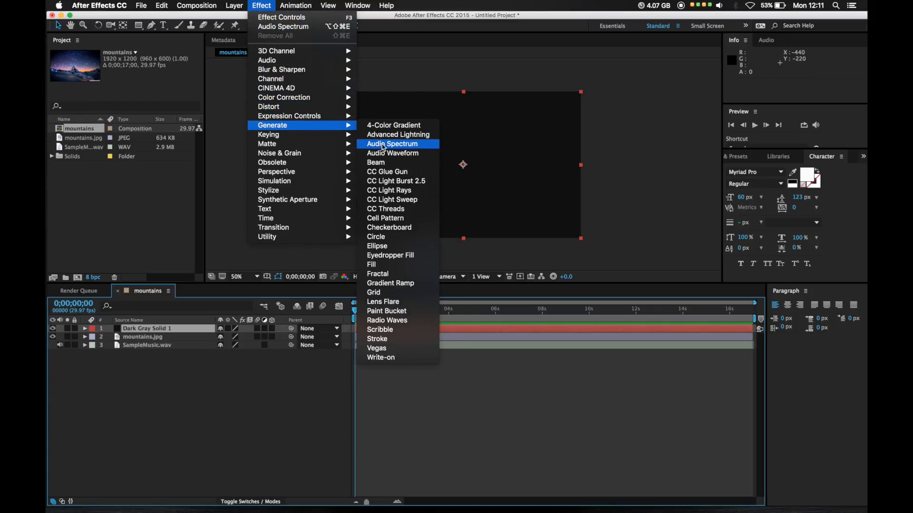
click(415, 145)
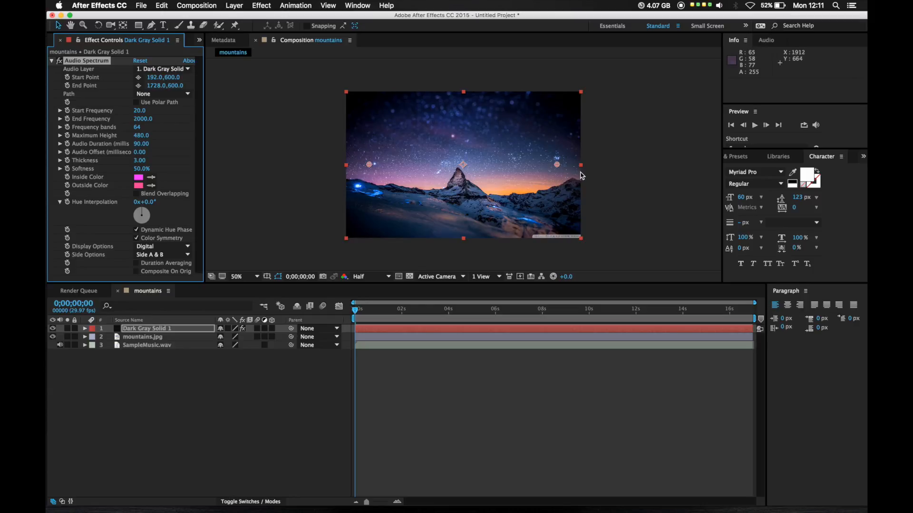
click(464, 167)
mouse_move(464, 168)
mouse_down()
mouse_move(462, 112)
mouse_move(459, 160)
mouse_up()
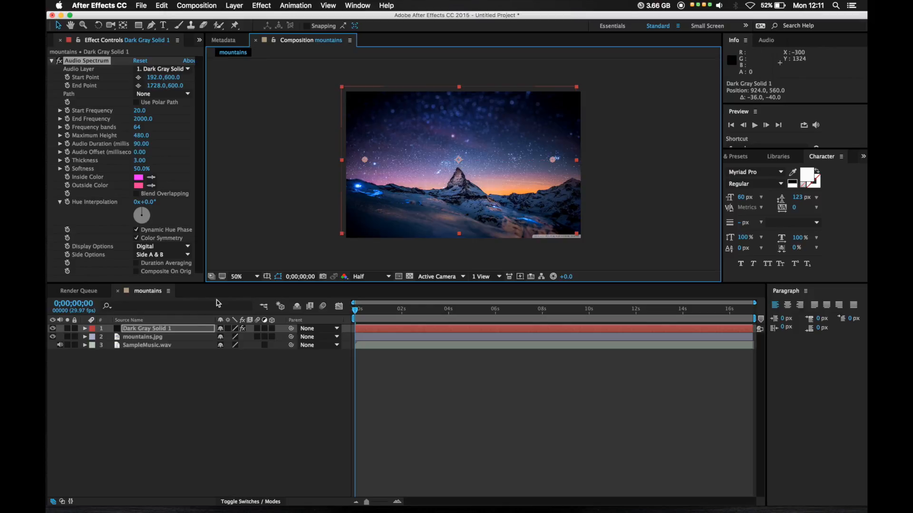
Step: Set the Audio Spectrum effect's audio layer to SampleMusic.wav and hide the mountains.jpg layer
click(86, 328)
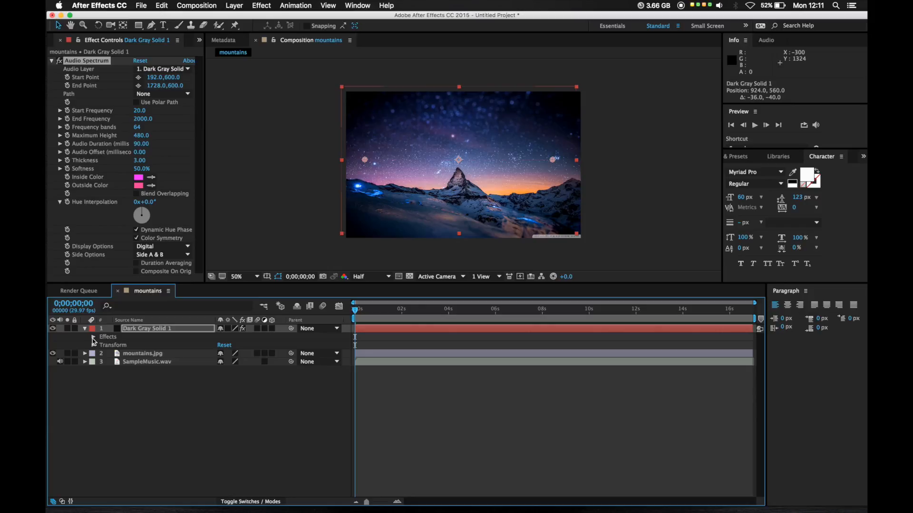
click(93, 337)
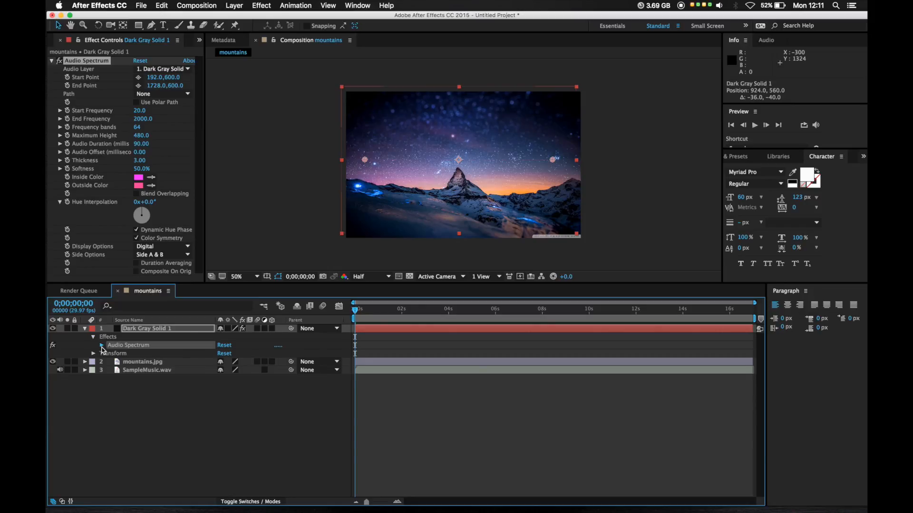
click(102, 347)
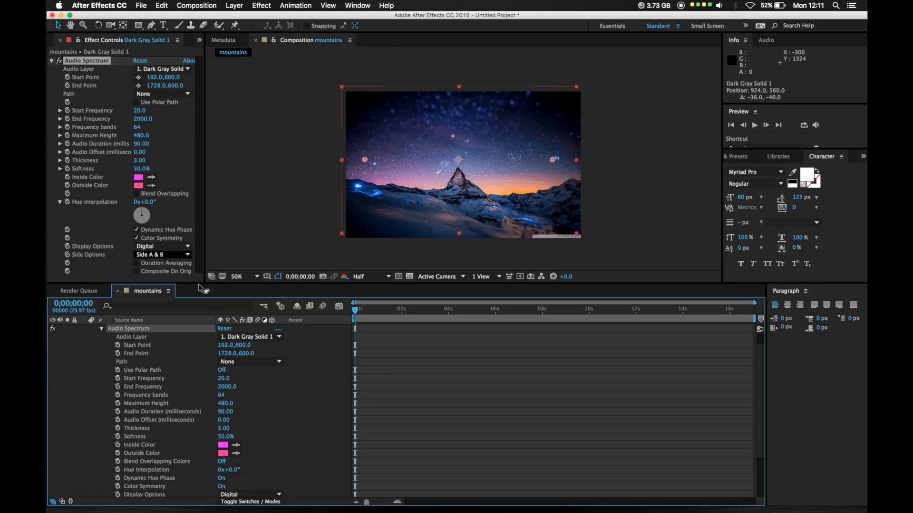
click(279, 338)
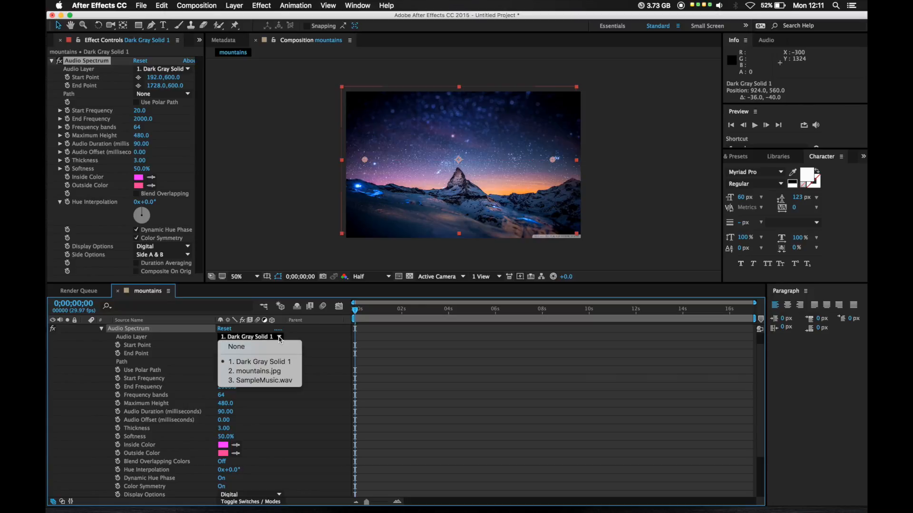
click(273, 381)
click(101, 328)
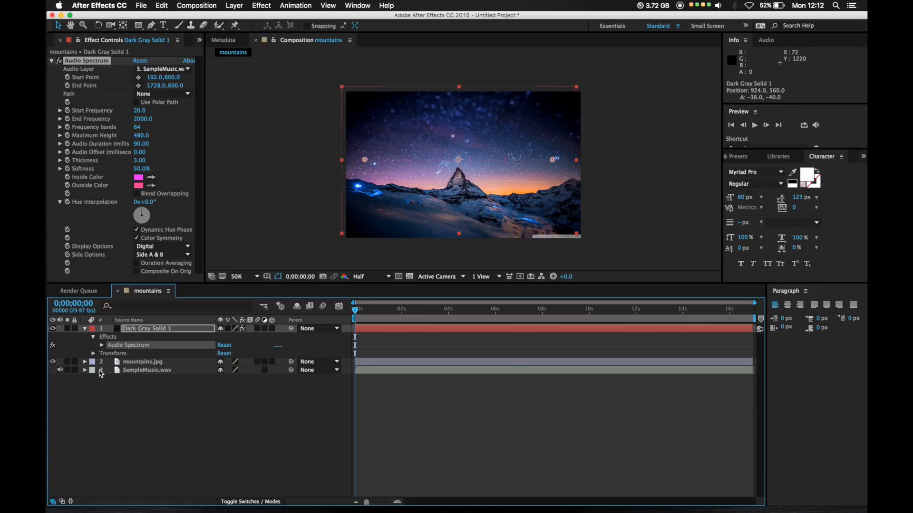
click(53, 362)
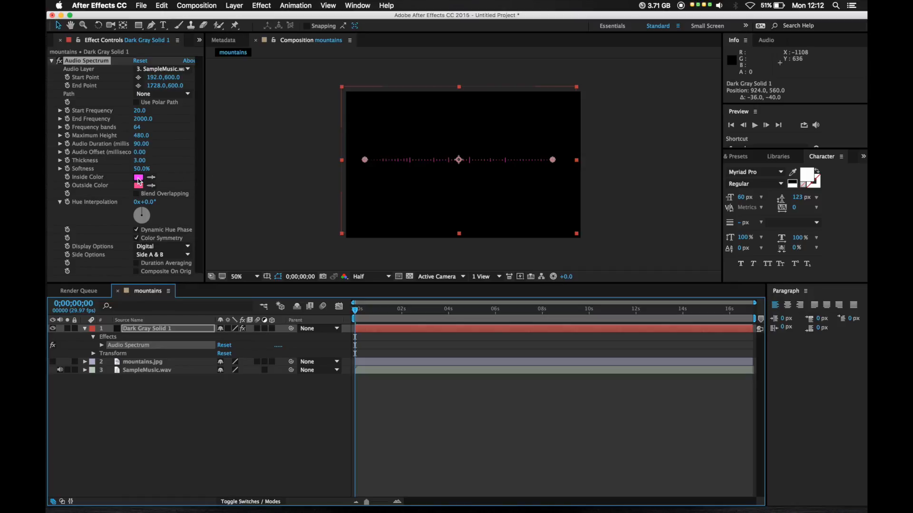
Step: Set the spectrum's inside color to blue 0B00FF and its outside color to yellow
click(138, 179)
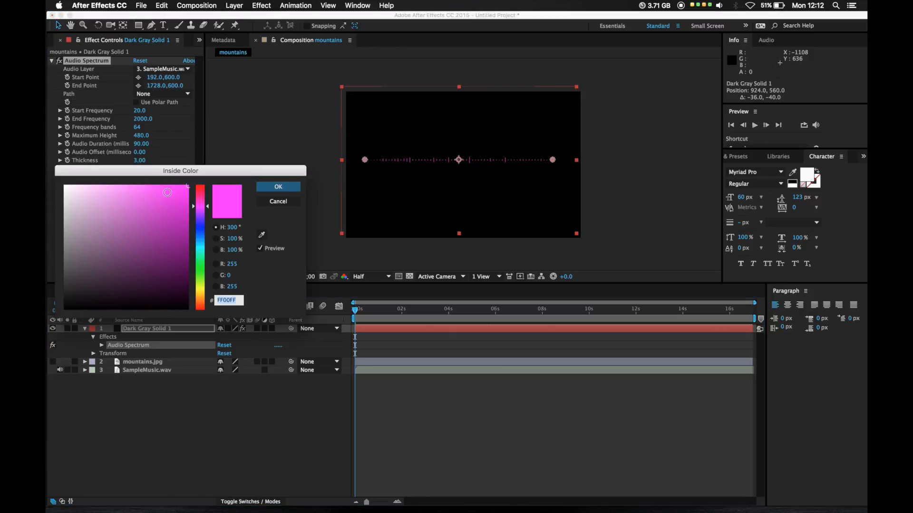
click(205, 212)
drag(205, 216, 205, 227)
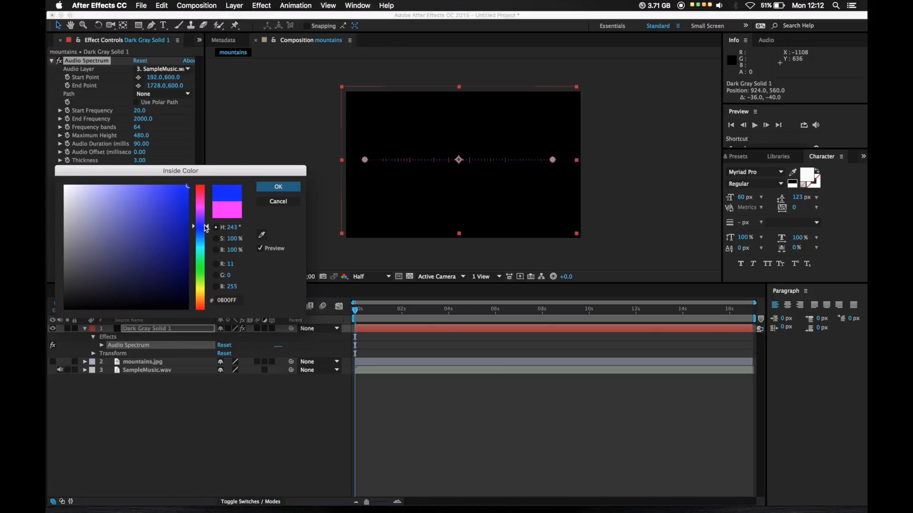
click(277, 188)
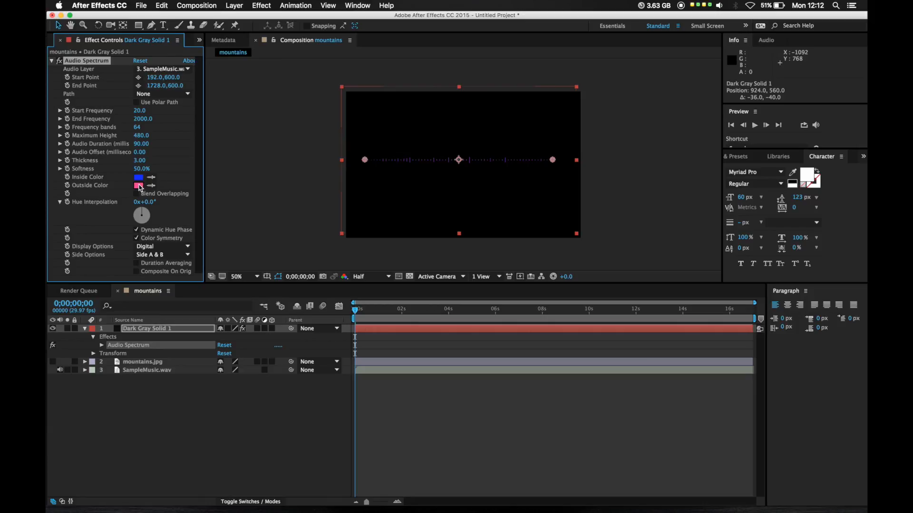
click(139, 185)
drag(203, 197, 203, 288)
click(278, 187)
Step: Set the Audio Spectrum's side options to Side B
click(188, 255)
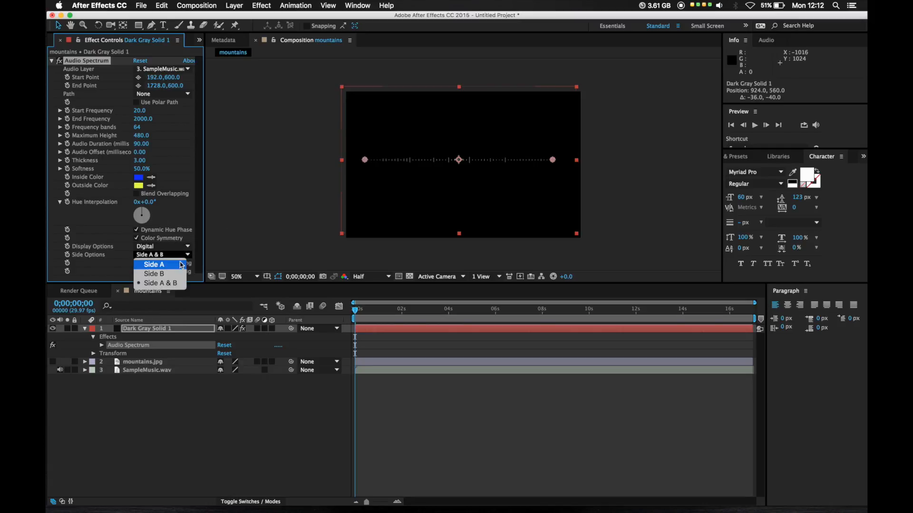
click(175, 274)
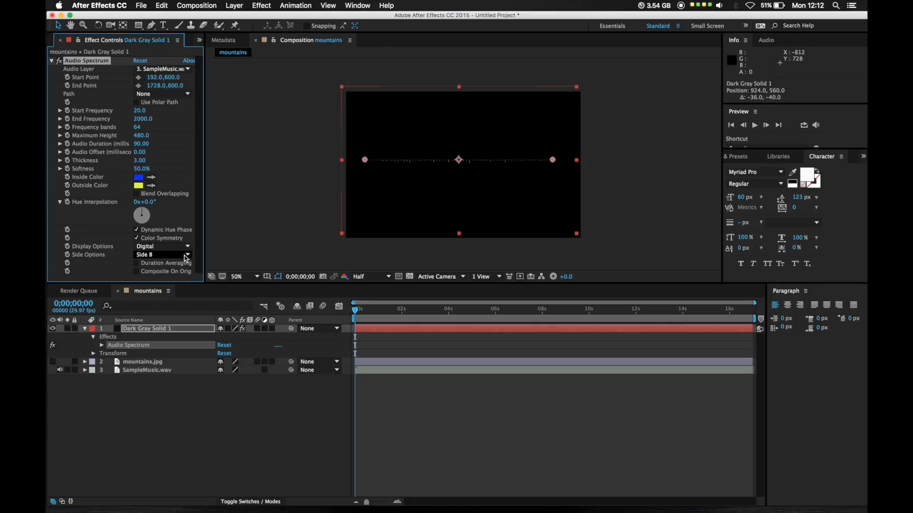
click(188, 256)
click(189, 257)
click(173, 274)
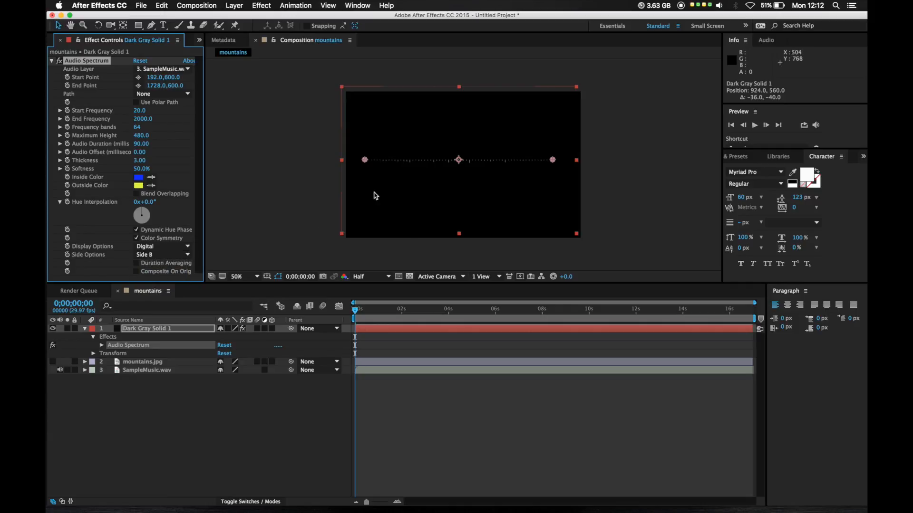
Step: Set the spectrum's maximum height to 2310, thickness to 3.90 and frequency bands to 115
drag(144, 136, 176, 138)
drag(152, 161, 154, 162)
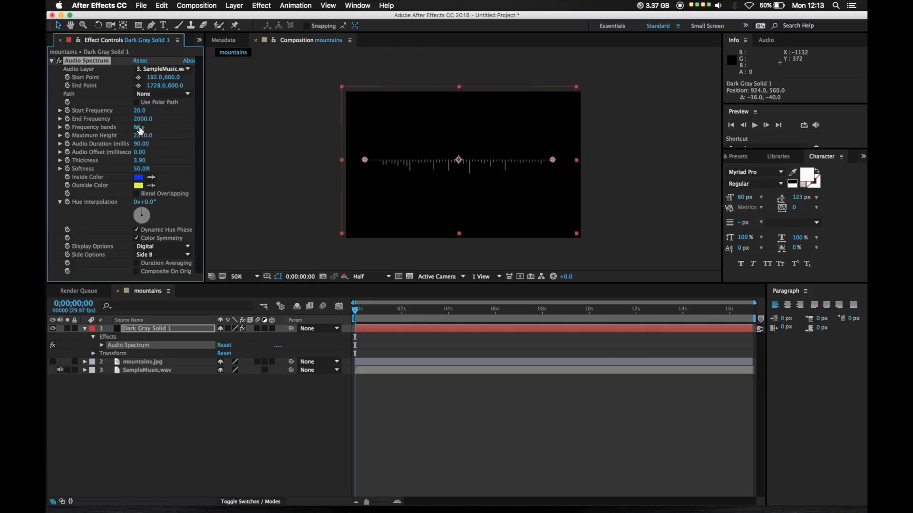
drag(143, 127, 166, 129)
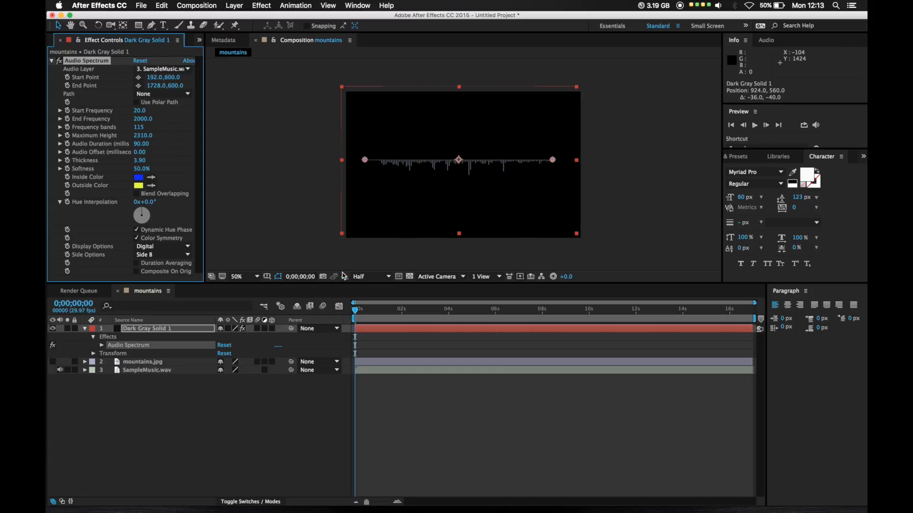
Step: Preview the spectrum animation with the music and stop playback at about six seconds
click(766, 126)
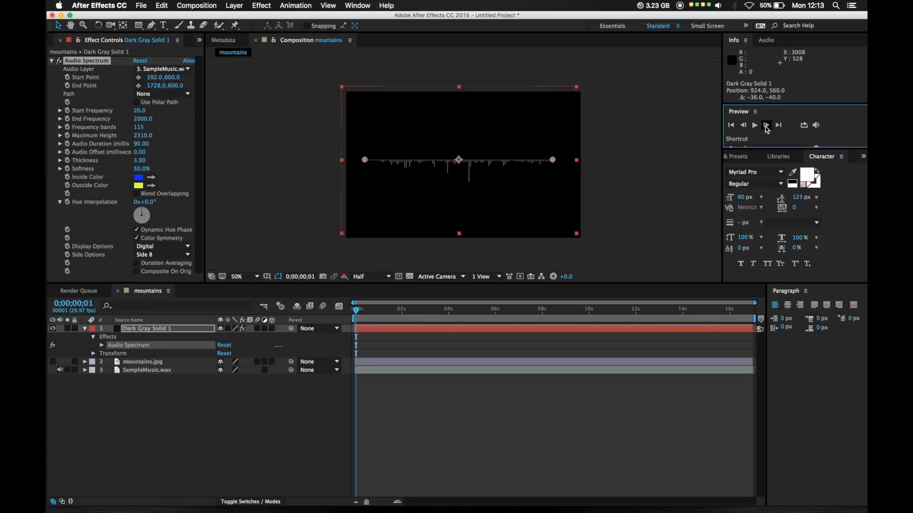
click(755, 127)
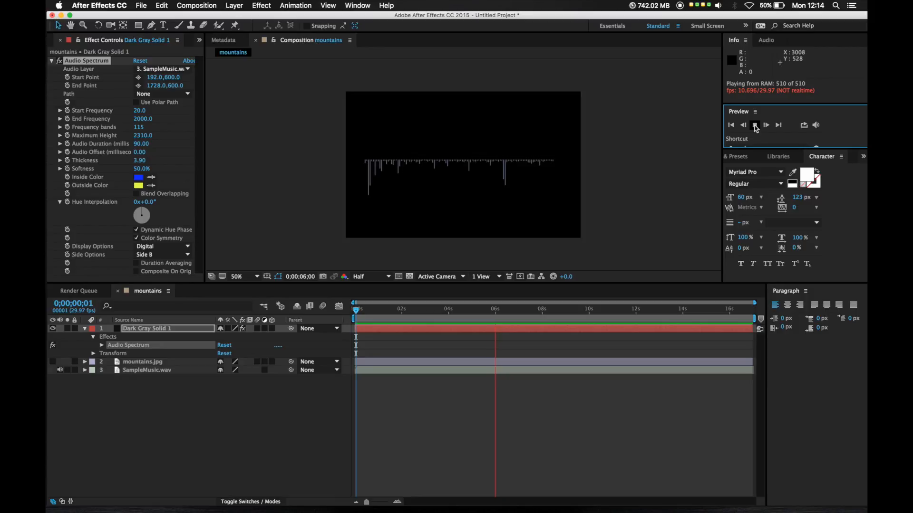
click(755, 125)
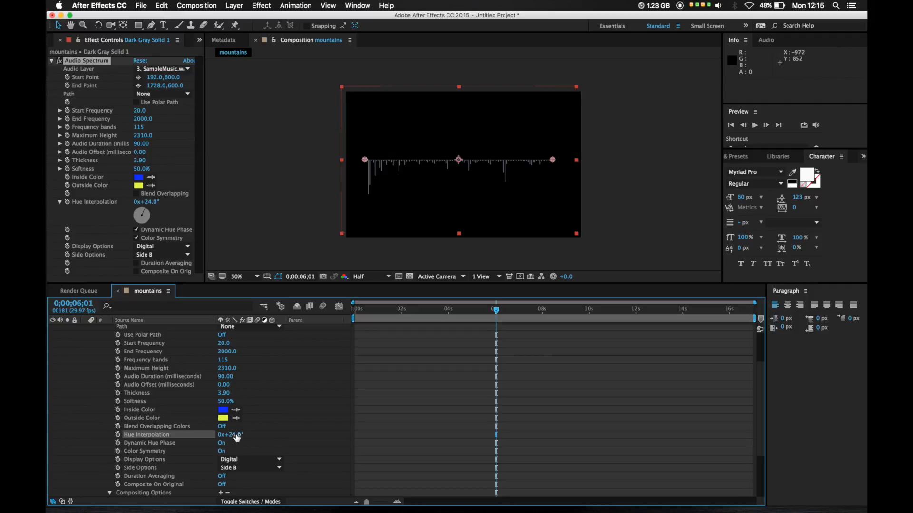
Step: Set the Audio Spectrum's hue interpolation to 6x+317.0°
drag(236, 435, 295, 437)
drag(376, 437, 484, 434)
scroll(483, 192, up, 2)
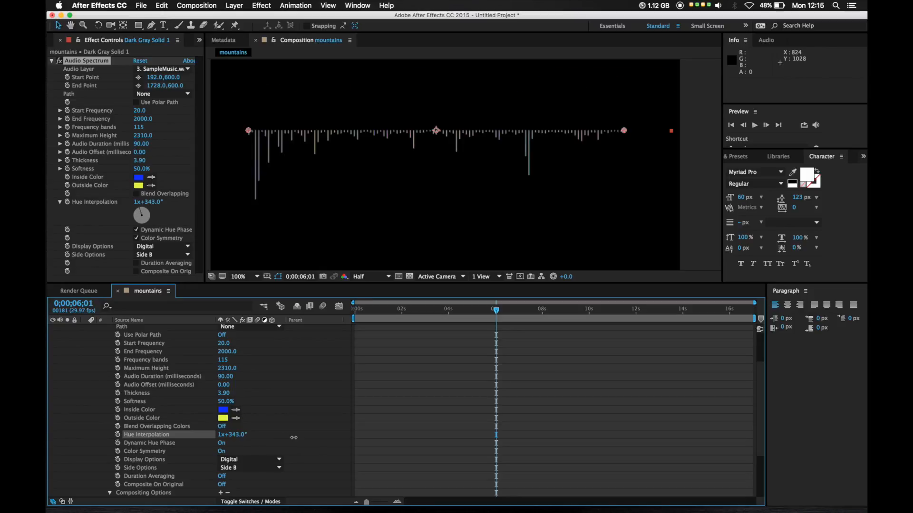
drag(487, 449, 679, 458)
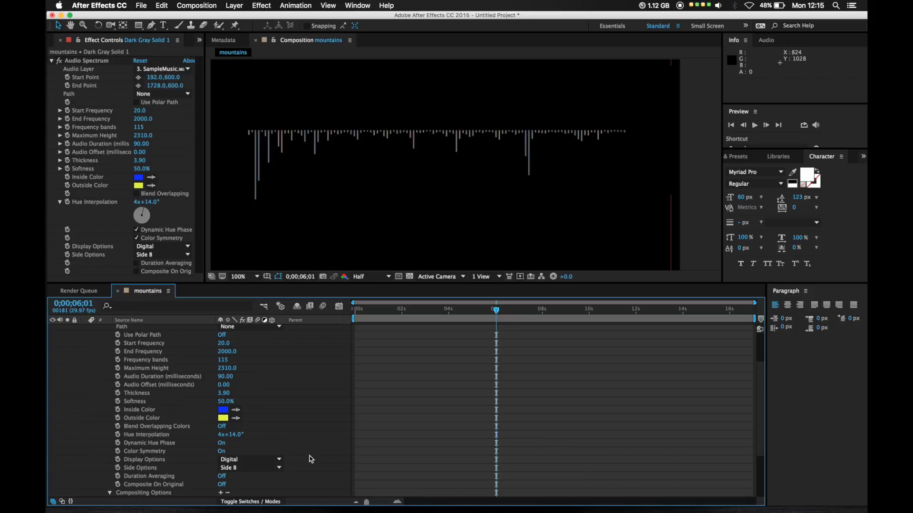
click(178, 434)
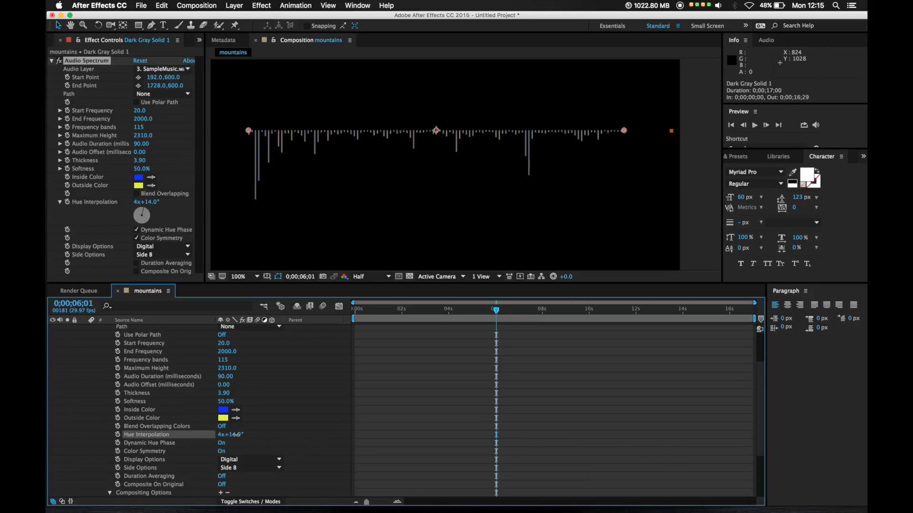
drag(318, 439, 773, 475)
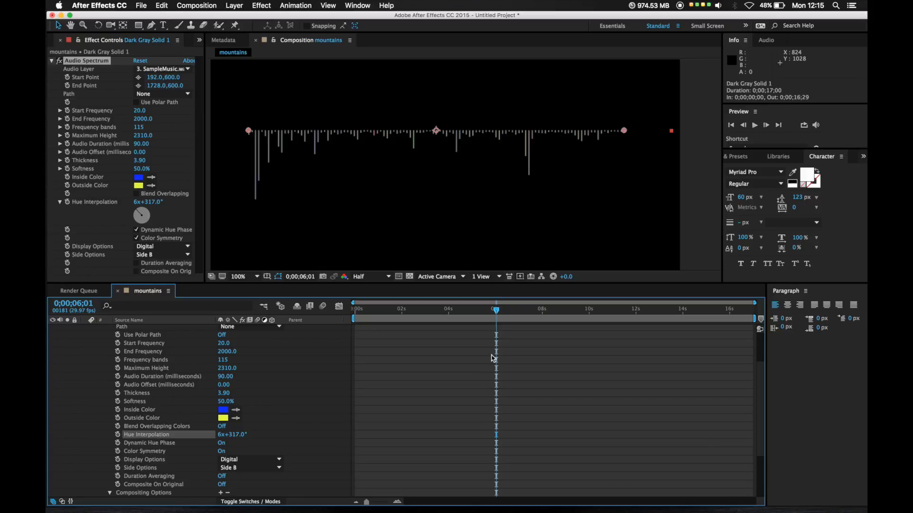
Step: Preview the recolored spectrum from the start of the composition and stop playback at about three seconds
key(Home)
key(space)
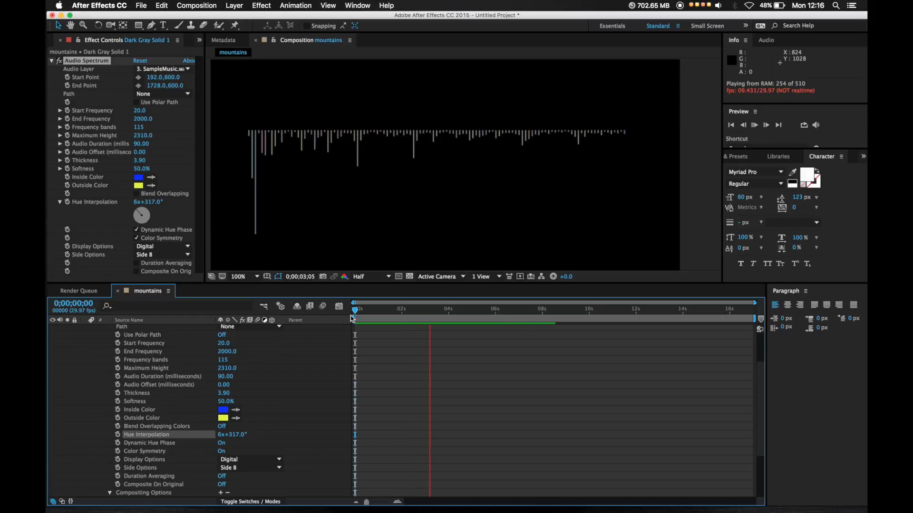
key(space)
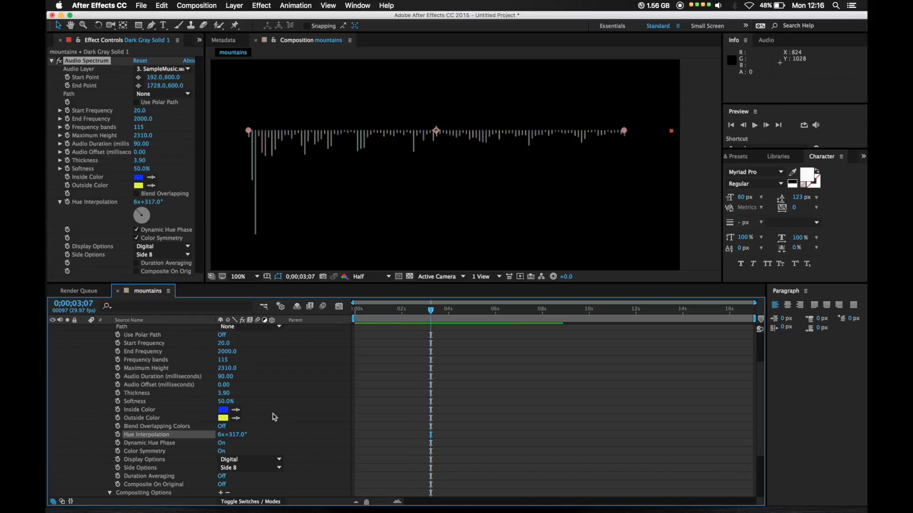
Step: Set the spectrum's end frequency to 22050, frequency bands to 101, maximum height to 2910 and thickness to 4.40
mouse_move(223, 393)
mouse_down()
mouse_move(282, 398)
mouse_move(226, 403)
mouse_up()
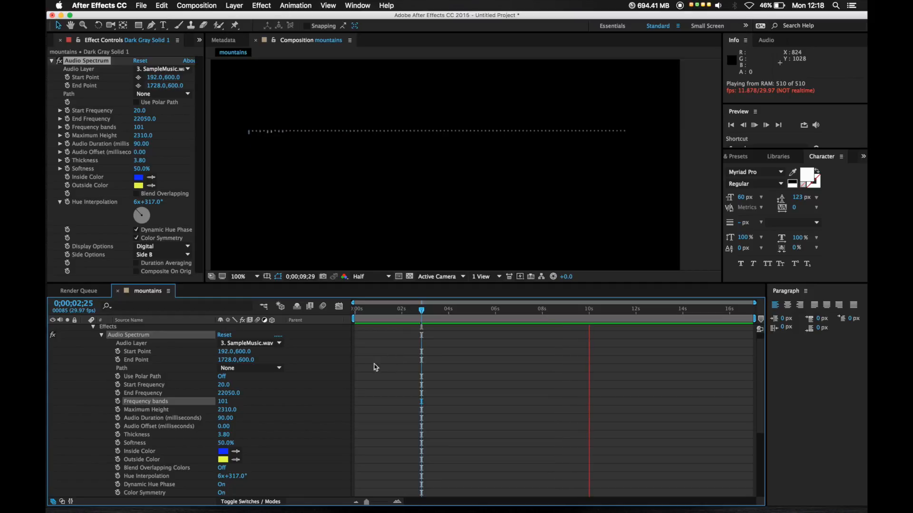
key(space)
drag(226, 435, 232, 432)
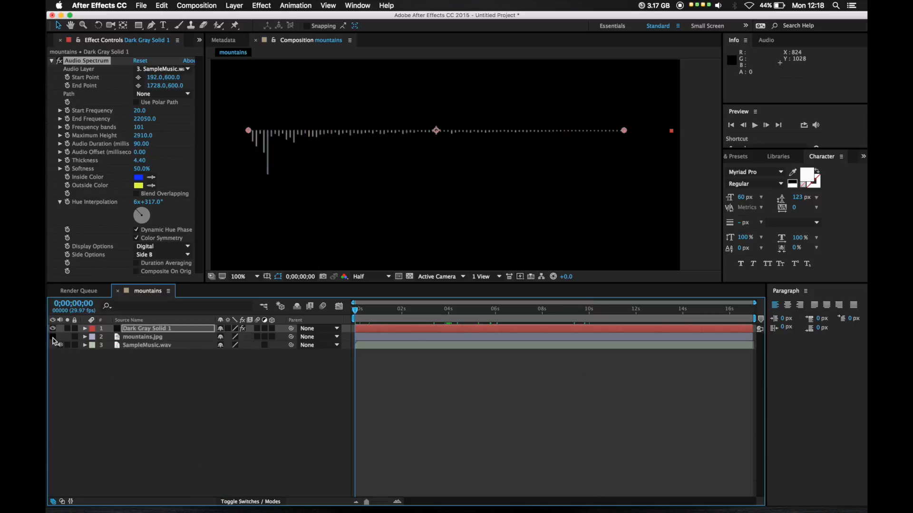
Step: Turn on the visibility of the mountains.jpg layer and preview the spectrum over the background image
click(52, 337)
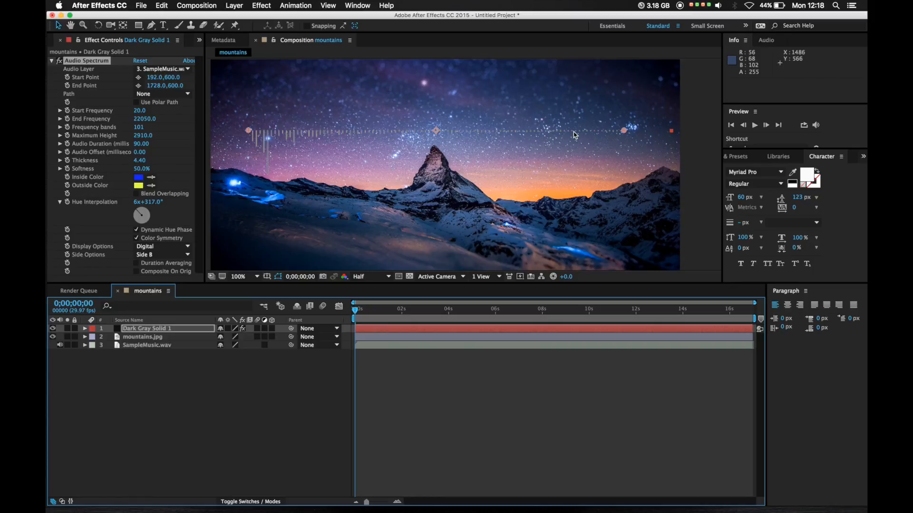
key(space)
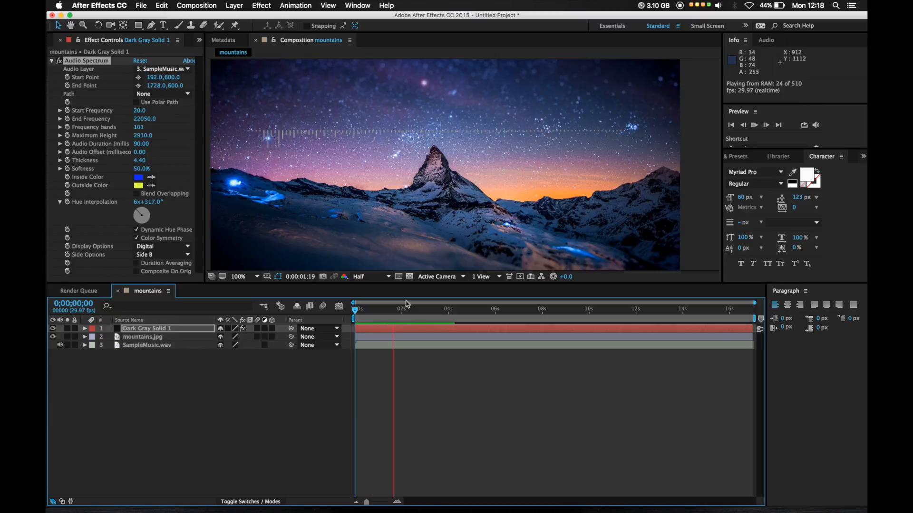
key(space)
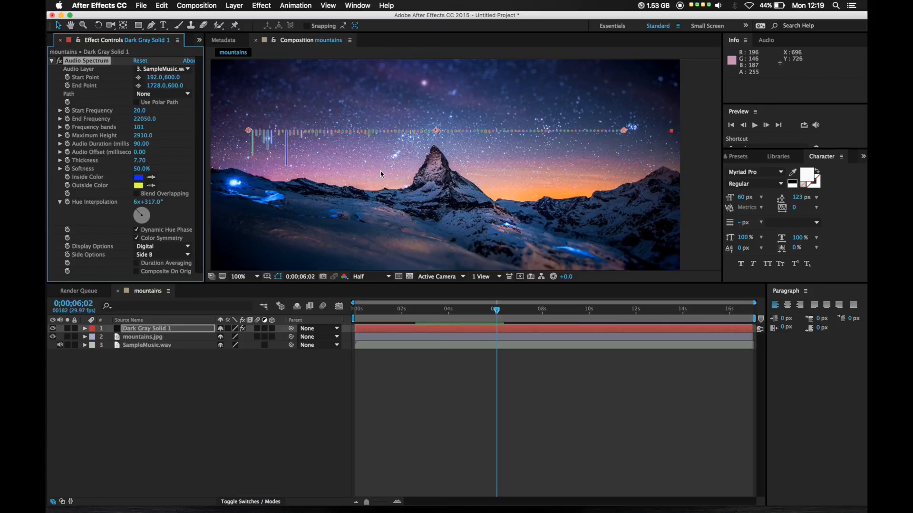
Step: Add a text layer reading "My Music Sample" in the sky above the mountain peak
click(380, 174)
scroll(381, 174, down, 5)
scroll(381, 174, up, 3)
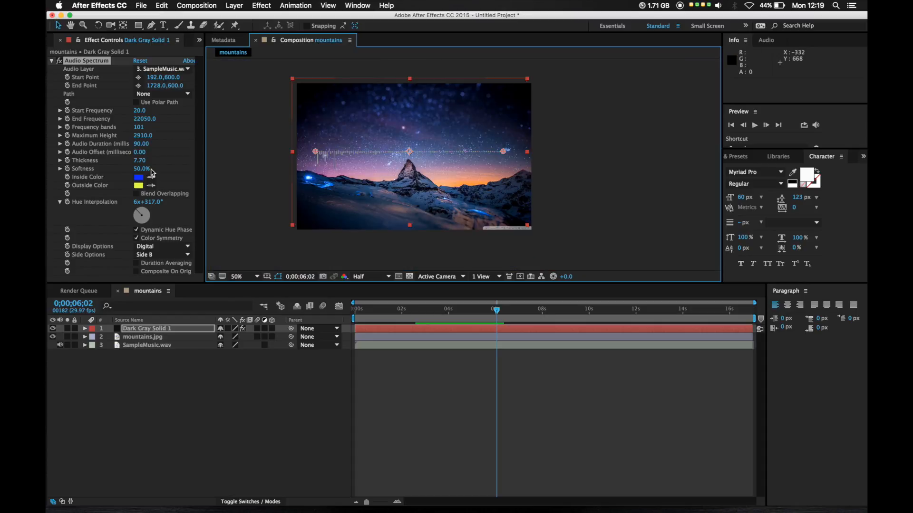
click(163, 25)
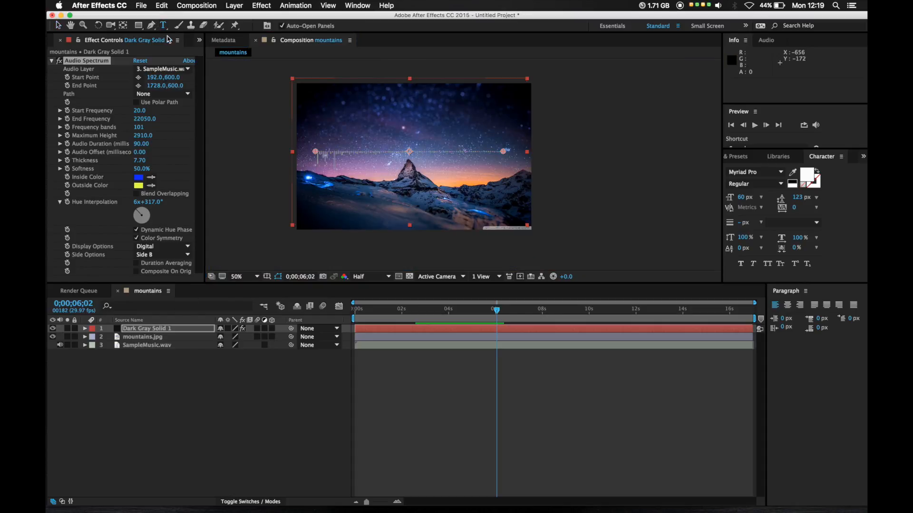
click(374, 107)
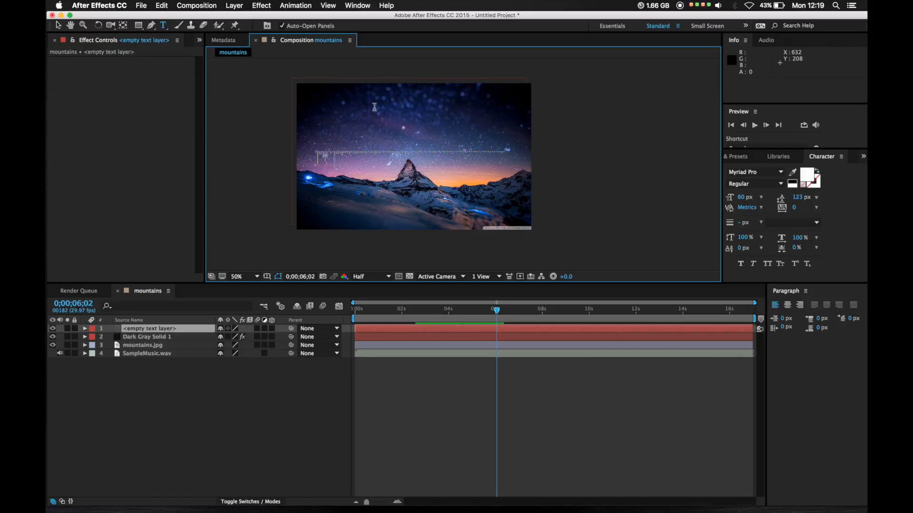
text(My Music Sample)
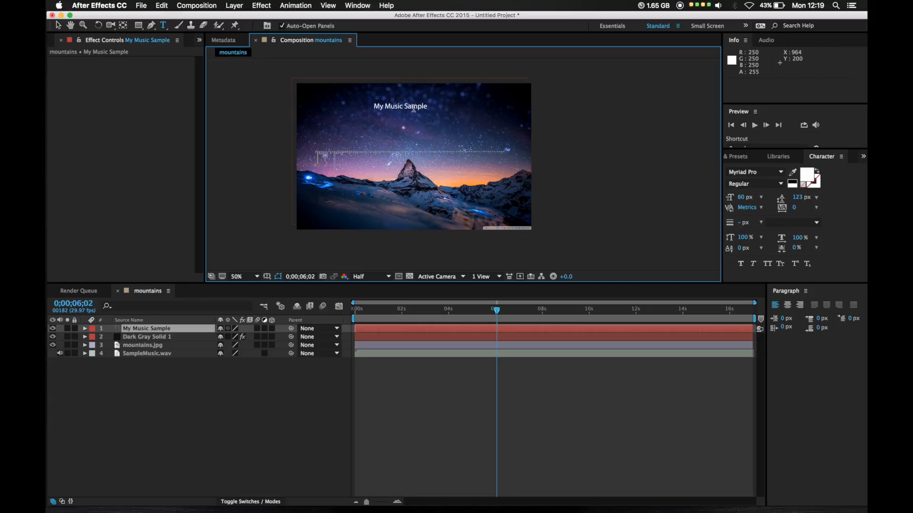
Step: Move the "My Music Sample" title to about 700, 284, centered above the peak, and deselect it
click(58, 26)
drag(414, 111, 422, 120)
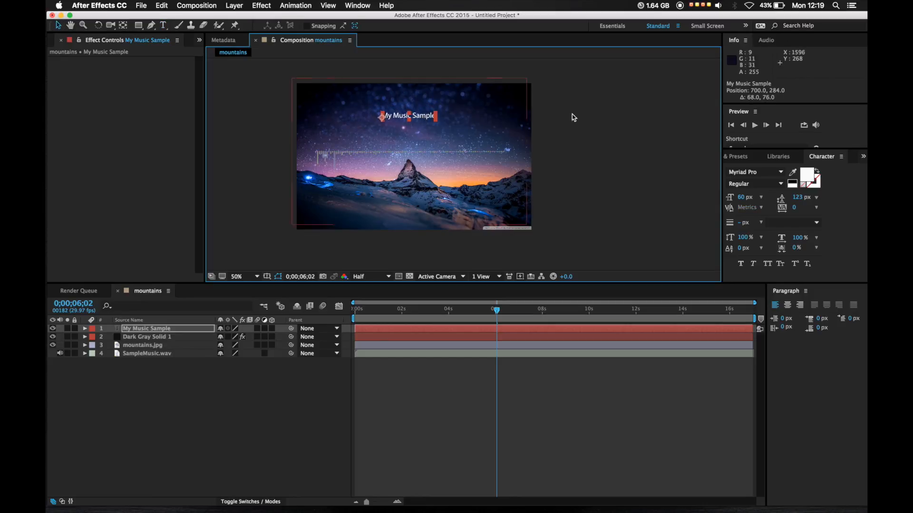
click(589, 116)
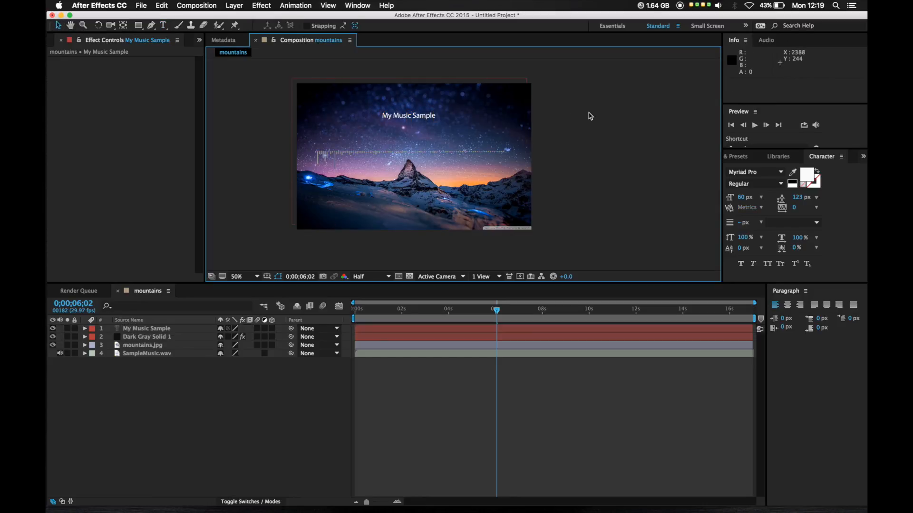
Step: Move the Dark Gray Solid 1 spectrum layer up to about 940, 408, just beneath the title, and deselect it
click(409, 151)
drag(409, 151, 411, 133)
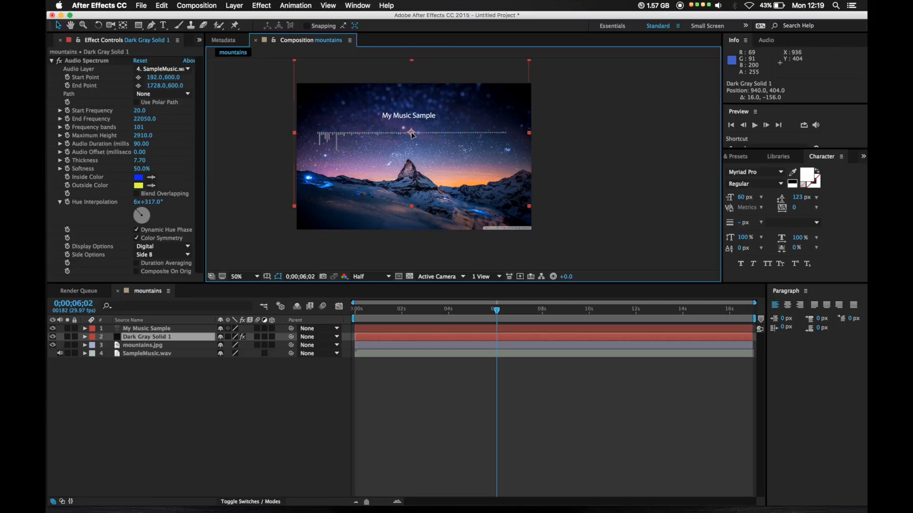
drag(412, 135, 412, 135)
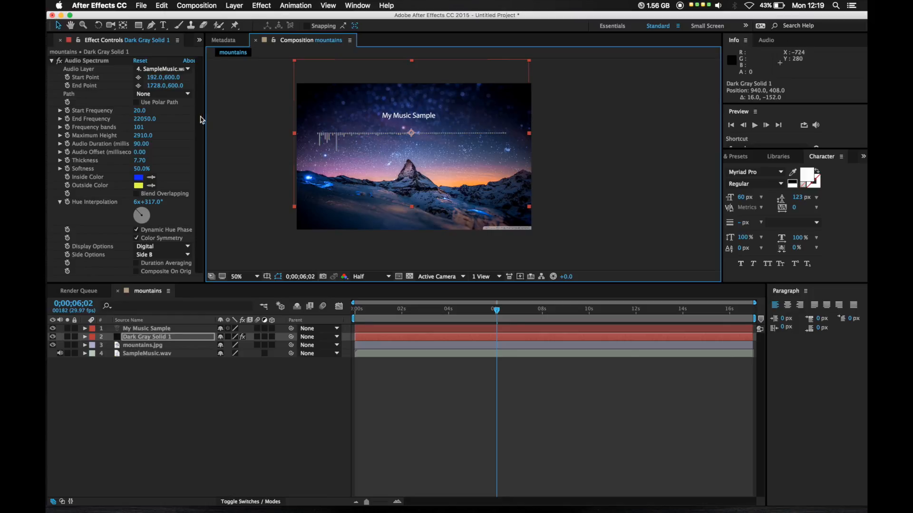
click(245, 117)
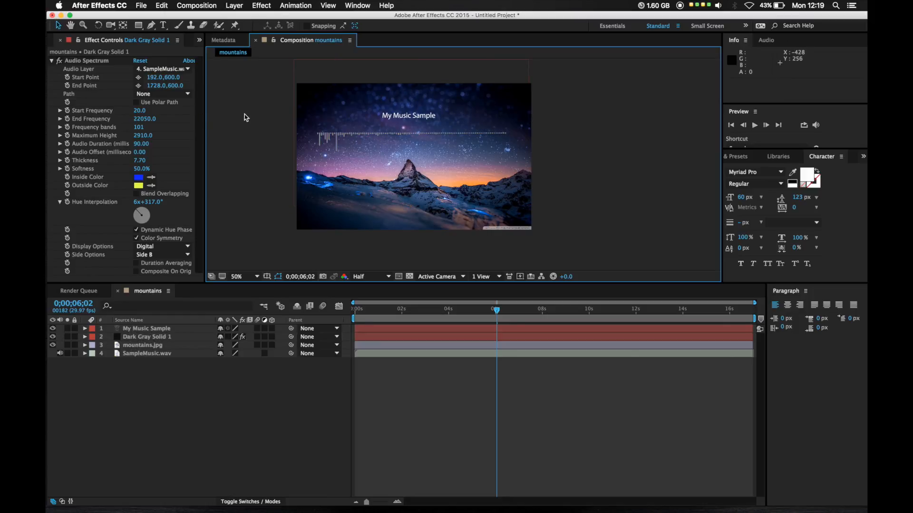
Step: Add the mountains composition to the render queue
click(141, 6)
mouse_move(172, 151)
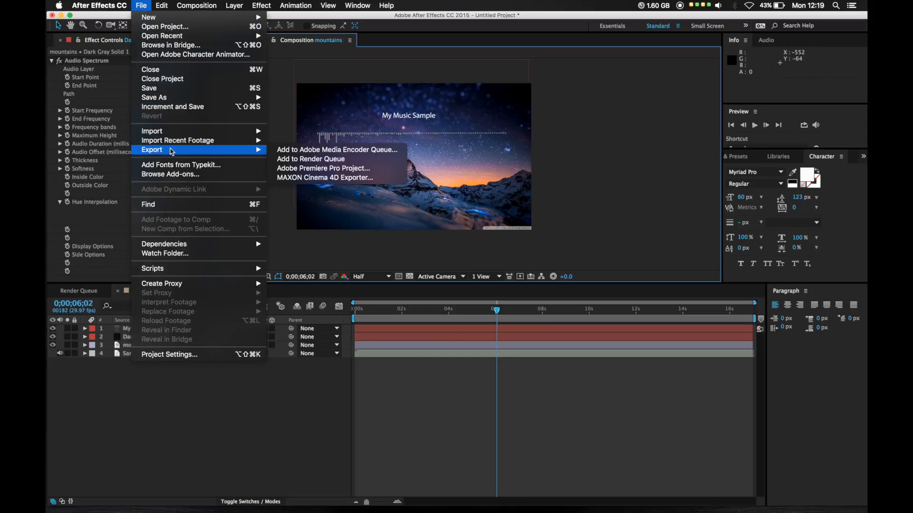
click(323, 160)
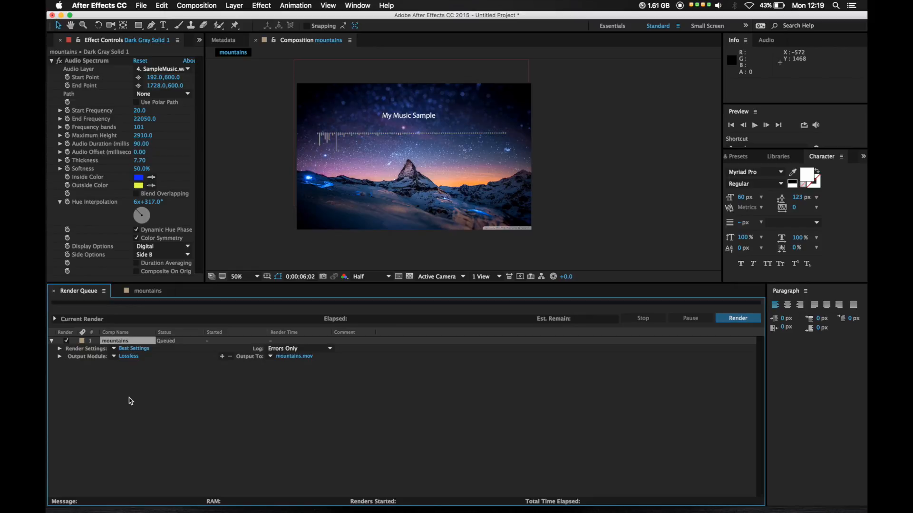
Step: Set the output module's QuickTime video codec to H.264 and render the composition to mountains.mov
click(125, 358)
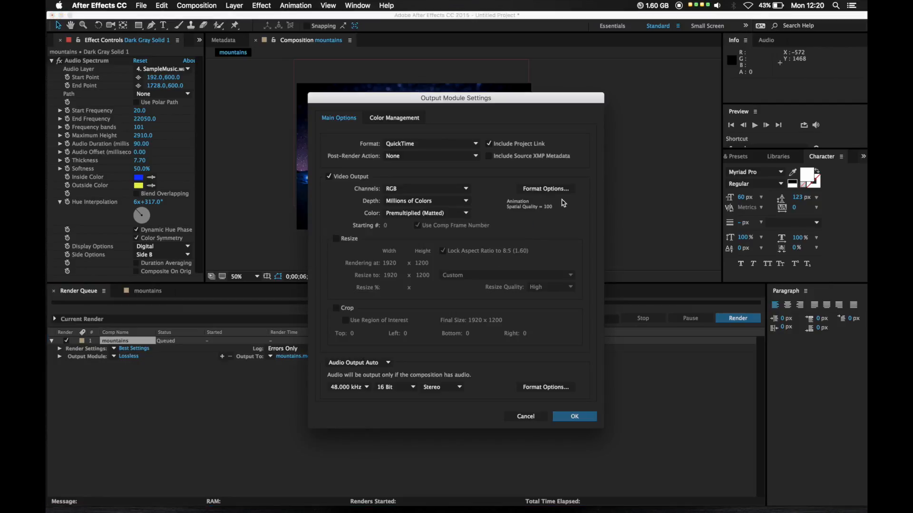
click(545, 188)
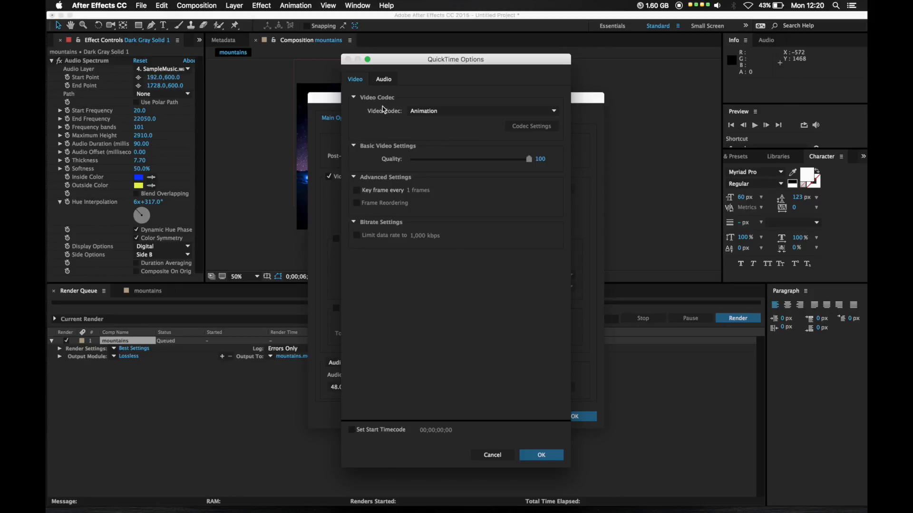
click(446, 112)
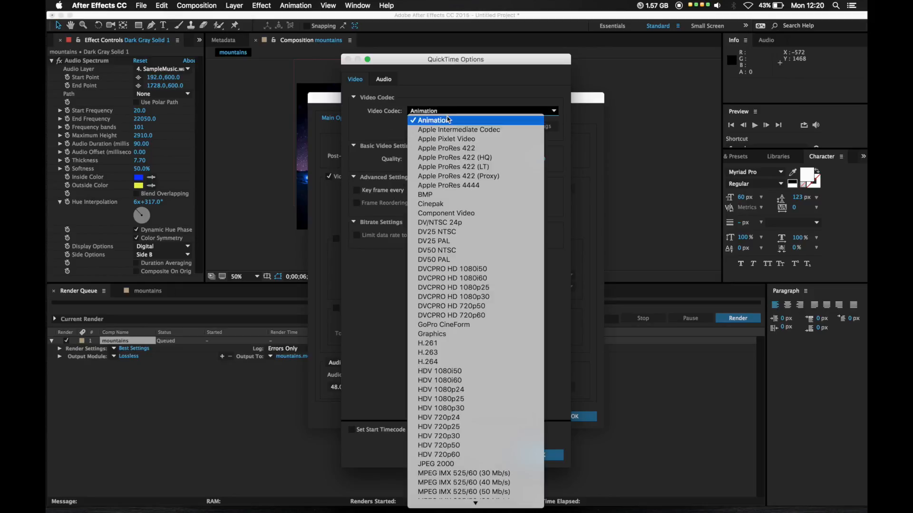
click(449, 364)
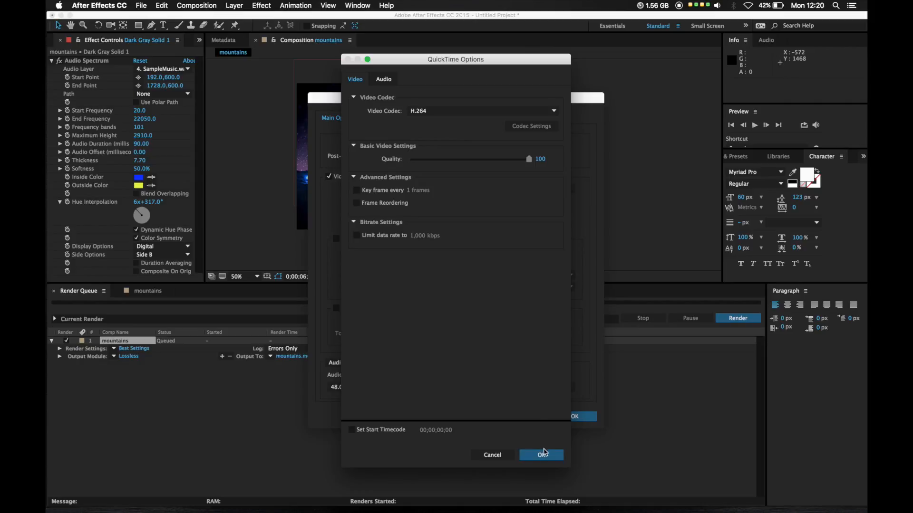
click(544, 452)
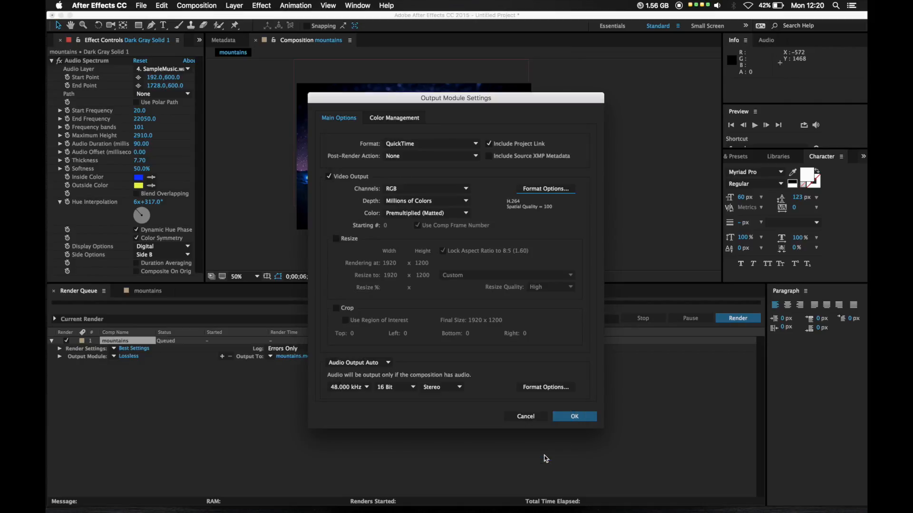
click(577, 418)
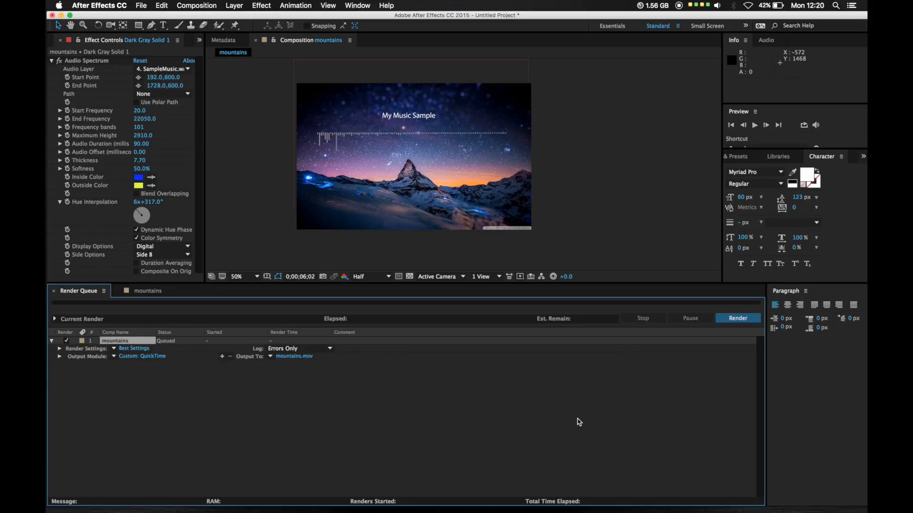
click(729, 319)
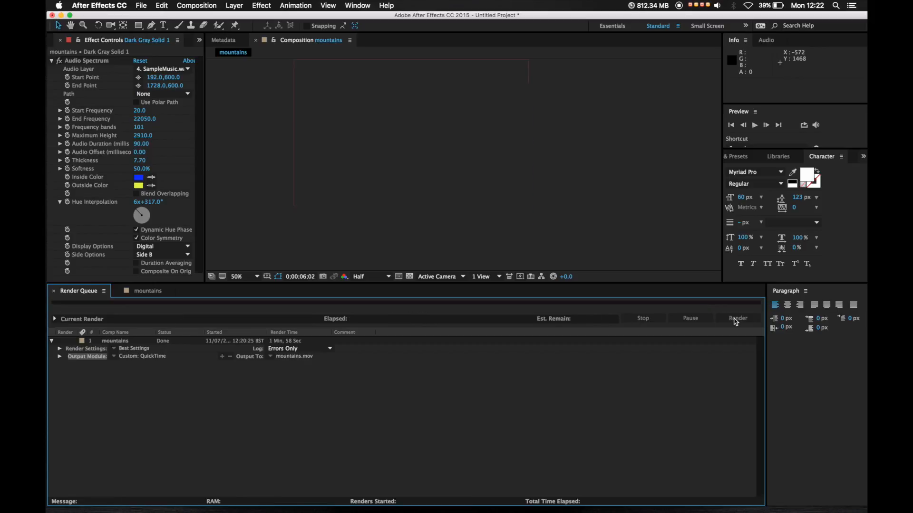
Step: Open the rendered mountains.mov from the desktop in QuickTime Player and play it in full screen
drag(581, 18, 507, 43)
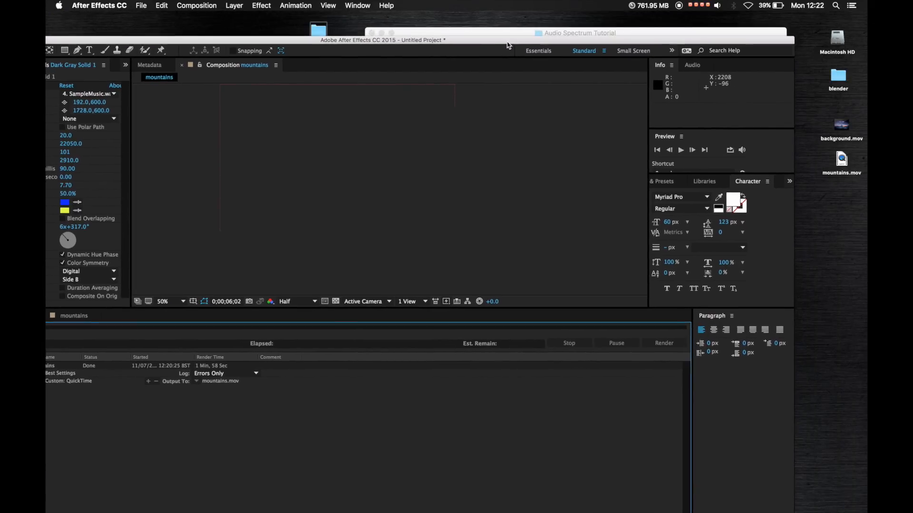
click(842, 161)
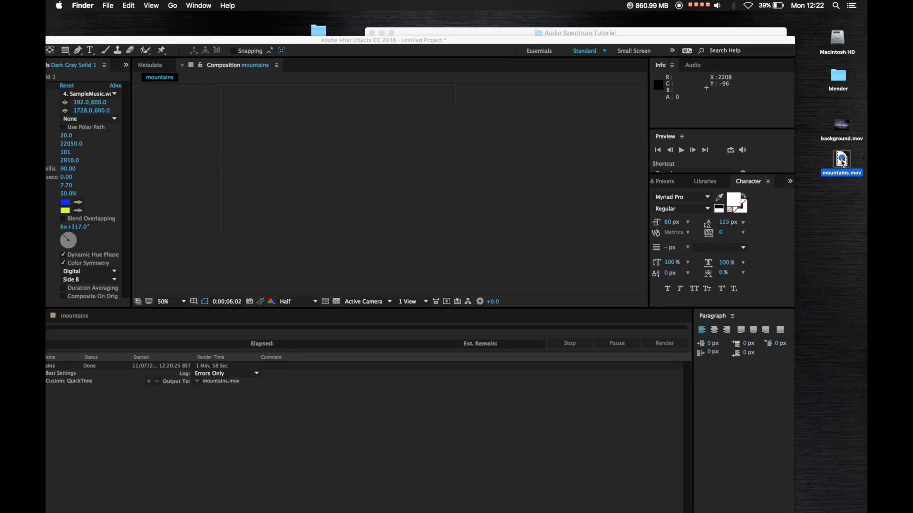
double_click(842, 162)
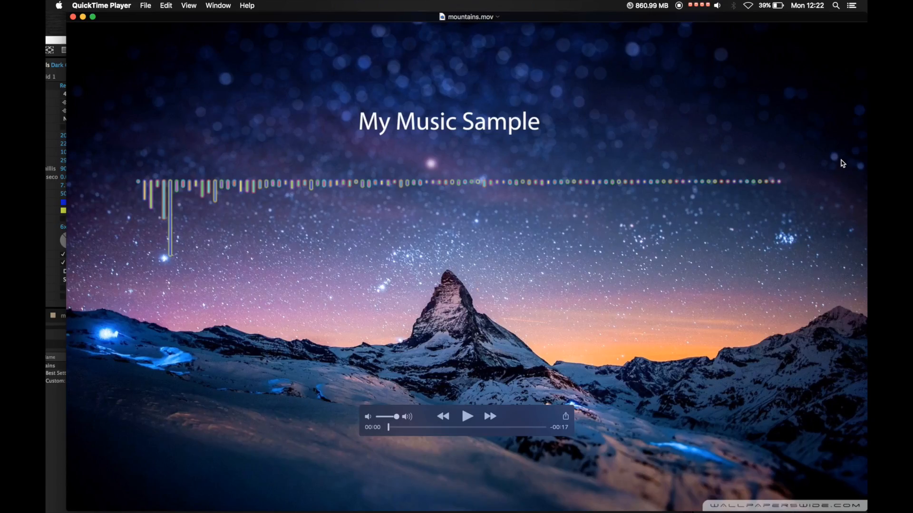
key(space)
key(ctrl+super+f)
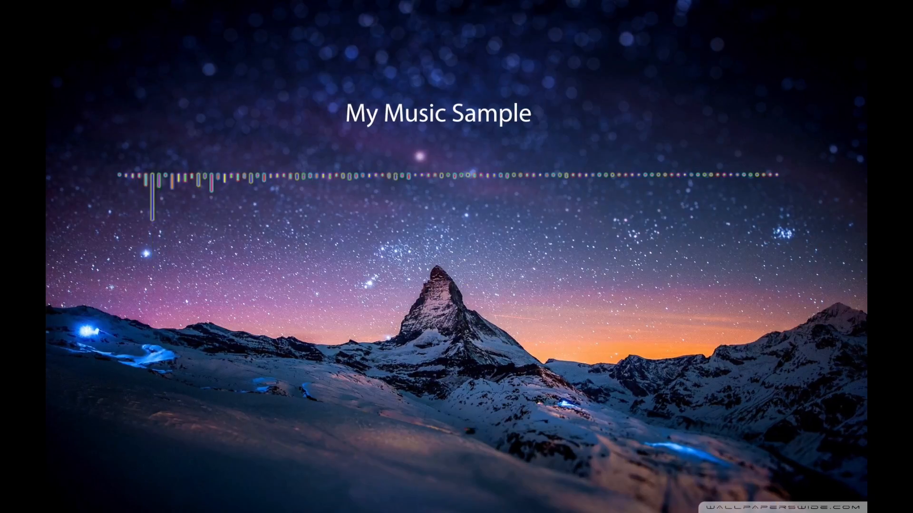